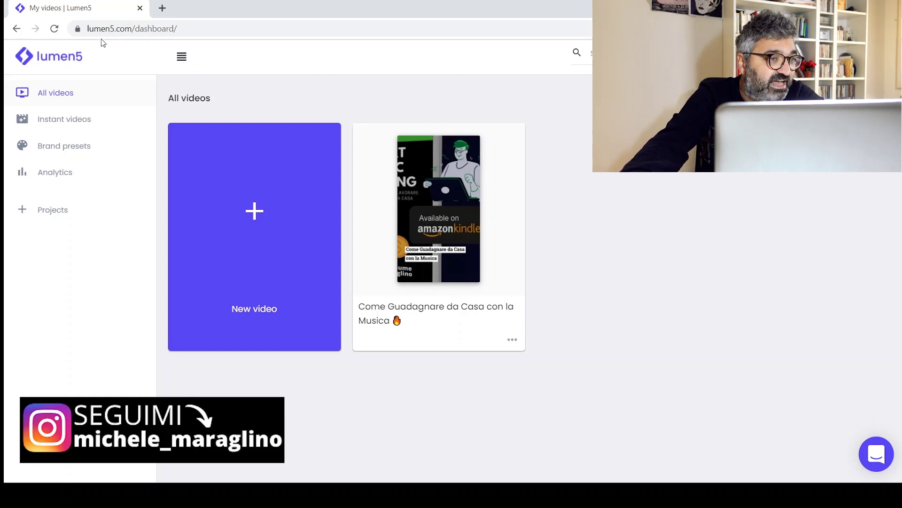
{"action": "left_click_drag", "start_coordinate": [89, 29], "coordinate": [159, 29]}
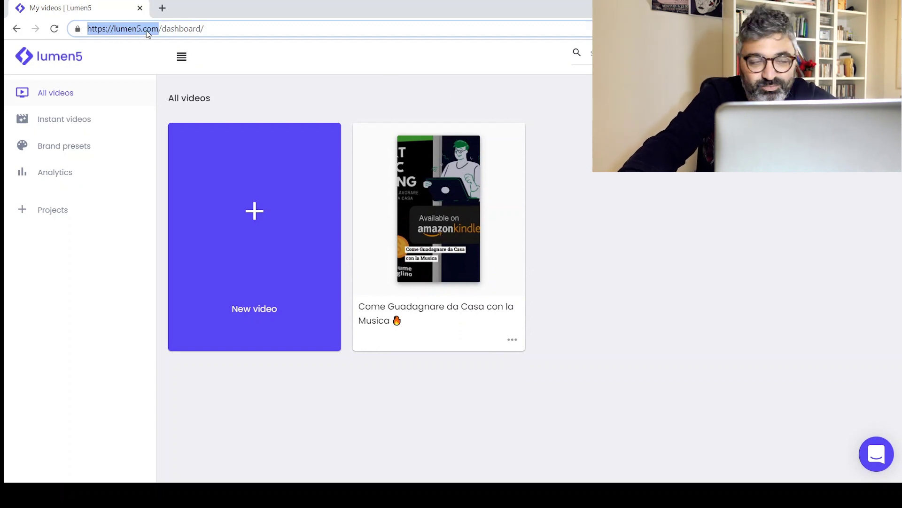
{"action": "left_click", "coordinate": [587, 308]}
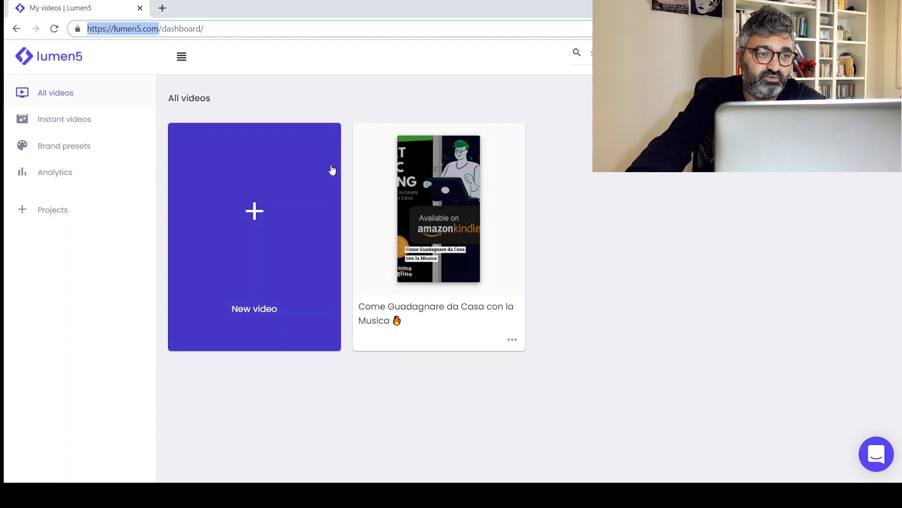
- Create a new video from a script whose opening line reads "Fuori OVUNQUE Il Mio Nuovo SINGOLO!"
{"action": "left_click", "coordinate": [262, 207]}
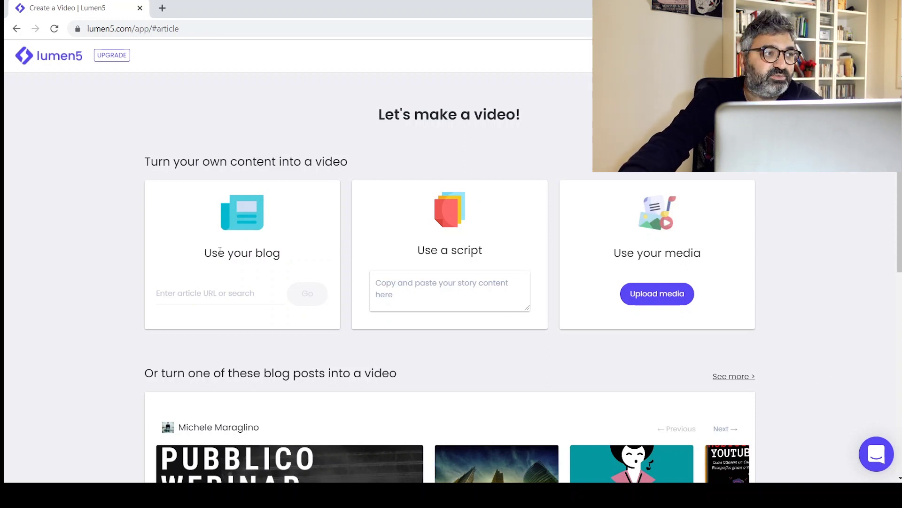
{"action": "left_click", "coordinate": [185, 297]}
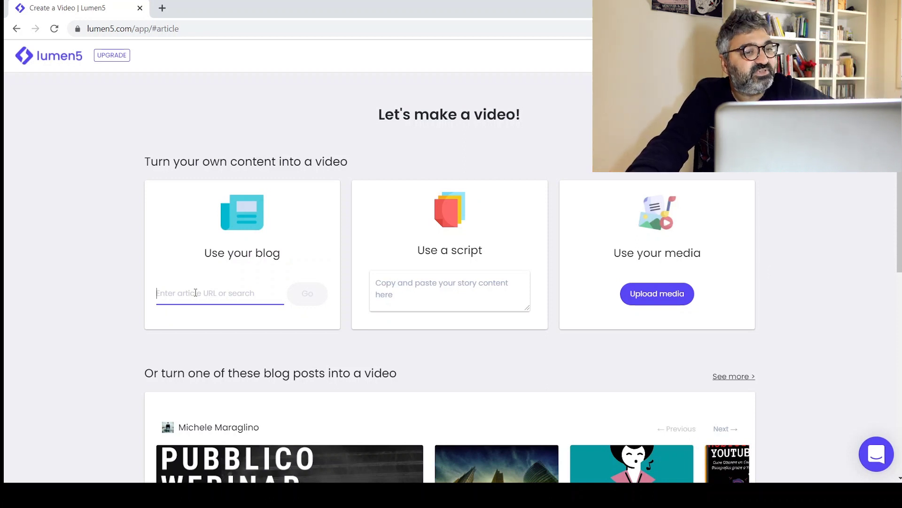
{"action": "left_click", "coordinate": [439, 289]}
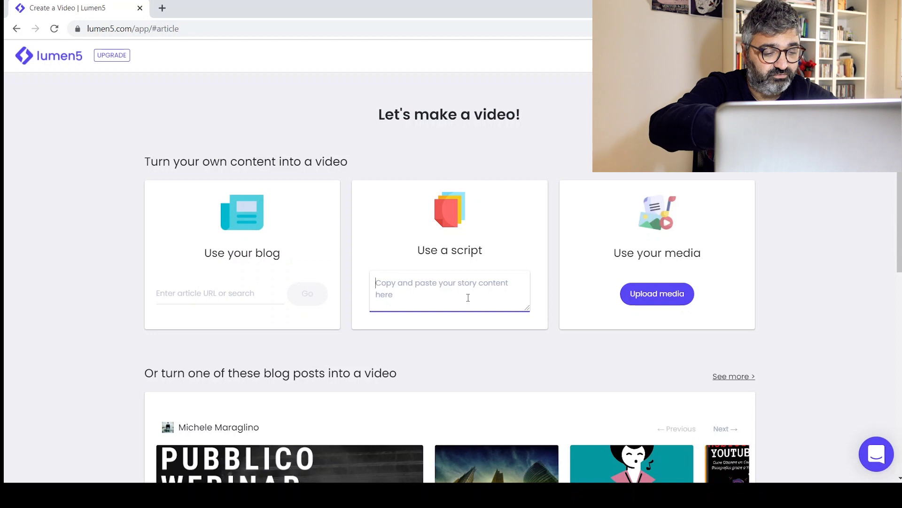
{"action": "type", "text": "Fuori Il Mio Nuovo SINGOLO!"}
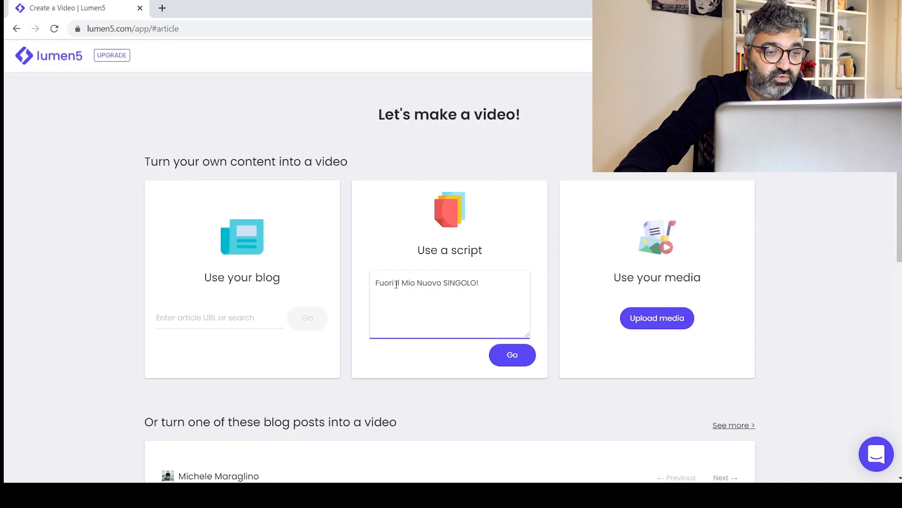
{"action": "type", "text": "OVUNQ"}
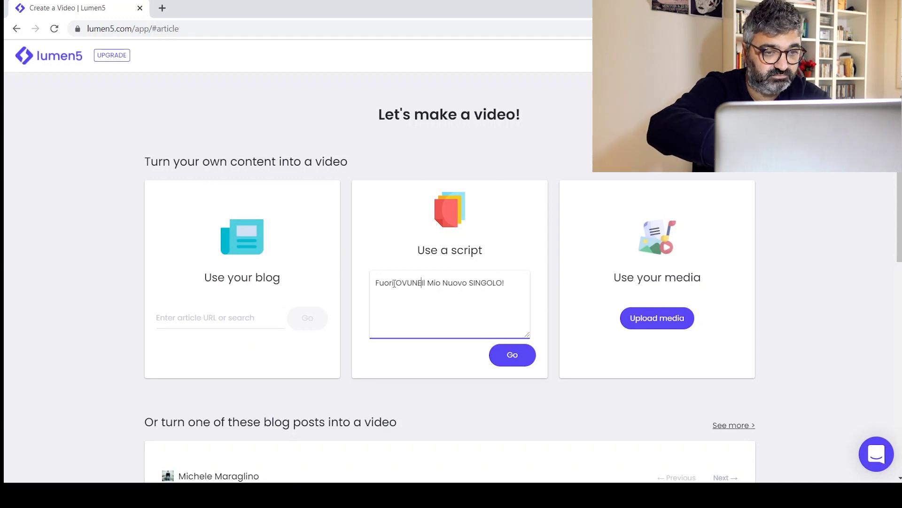
{"action": "type", "text": "UE"}
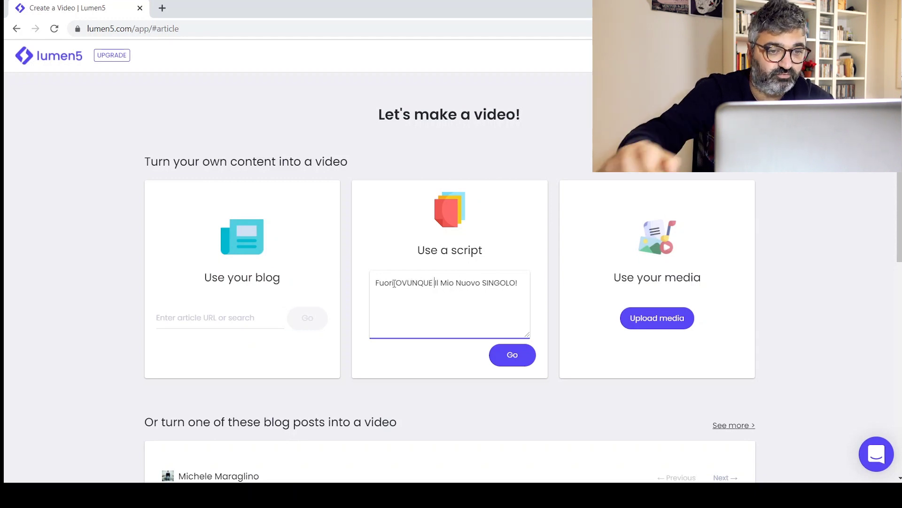
- Add "Link in DESCRIZIONE!" to the script as a separate paragraph after a blank line and submit the script
{"action": "left_click", "coordinate": [523, 285]}
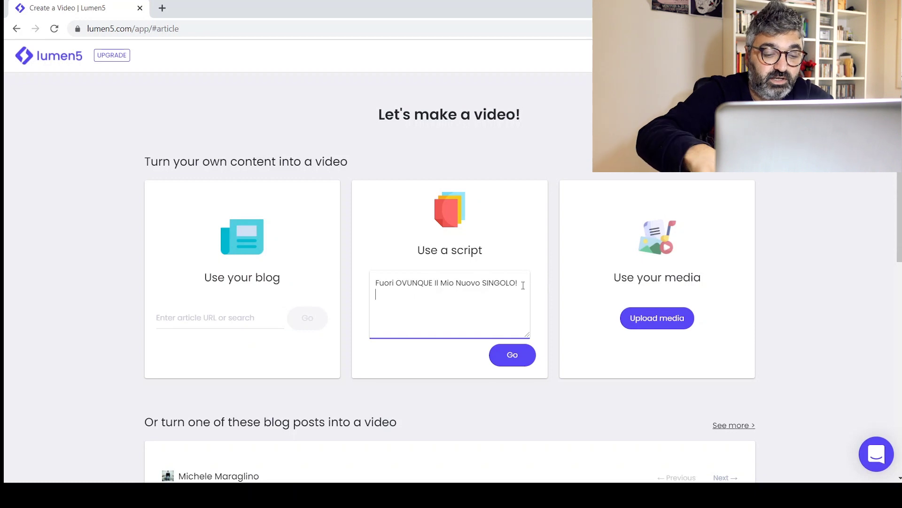
{"action": "key", "text": "Return"}
{"action": "key", "text": "Return"}
{"action": "type", "text": "Link in DESCRIZIONE!"}
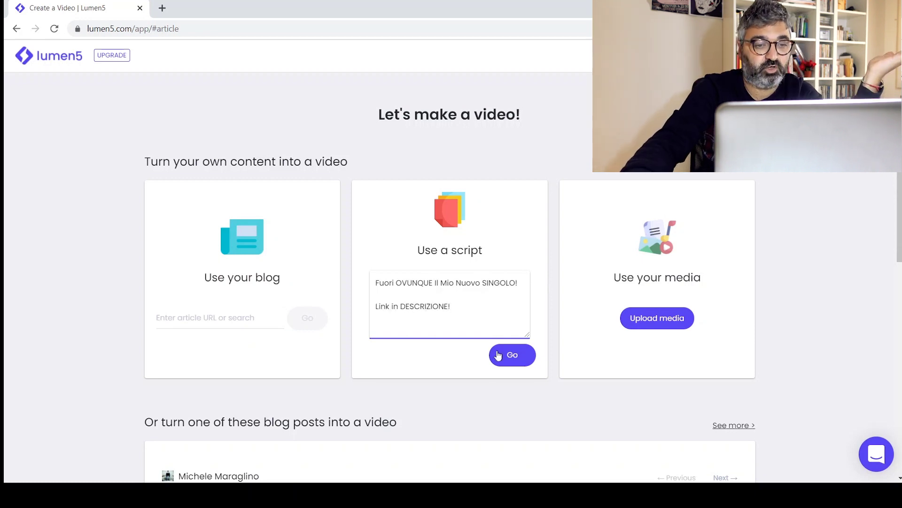
{"action": "left_click", "coordinate": [512, 355]}
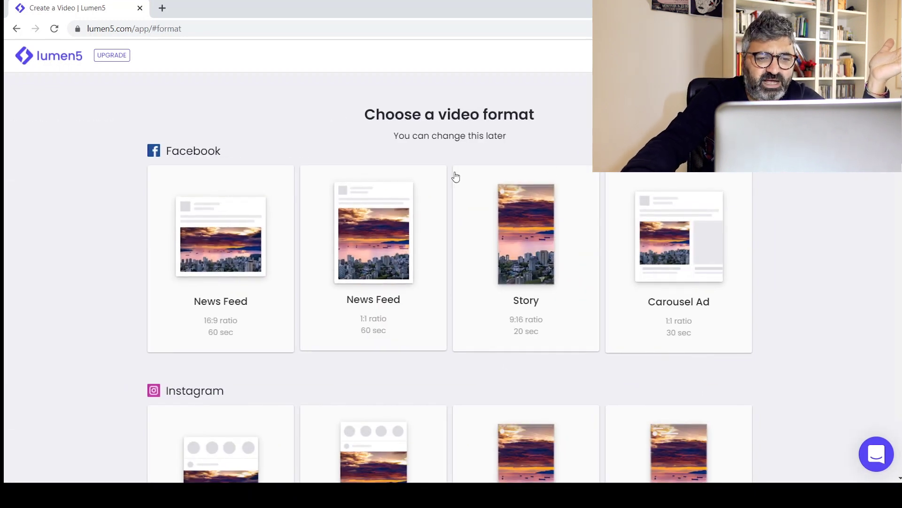
- Choose the custom Vertical video format with a 9:16 ratio and 30 sec length
{"action": "scroll", "coordinate": [449, 281], "scroll_direction": "down", "scroll_amount": 1}
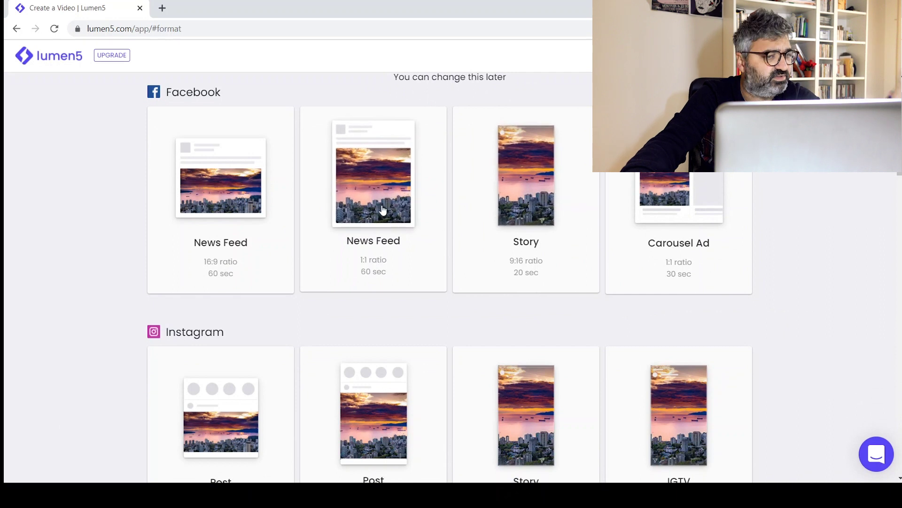
{"action": "scroll", "coordinate": [611, 188], "scroll_direction": "down", "scroll_amount": 7}
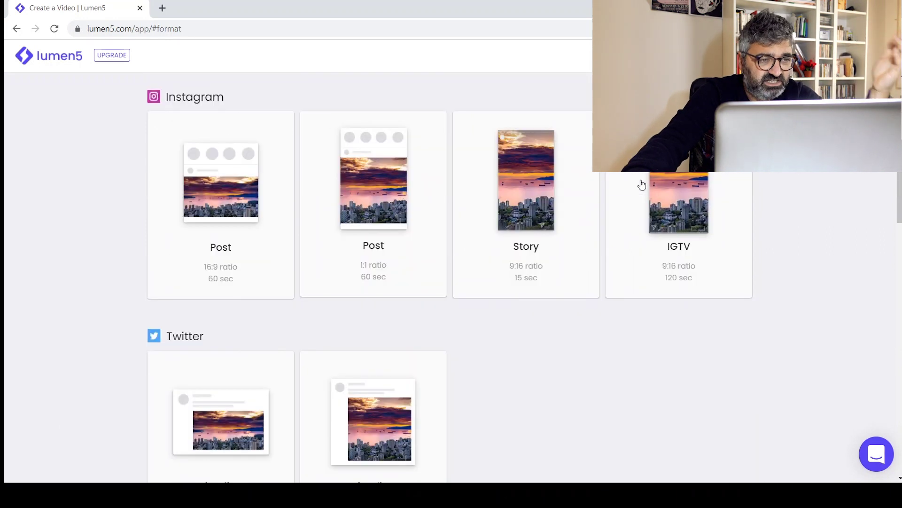
{"action": "scroll", "coordinate": [597, 187], "scroll_direction": "down", "scroll_amount": 14}
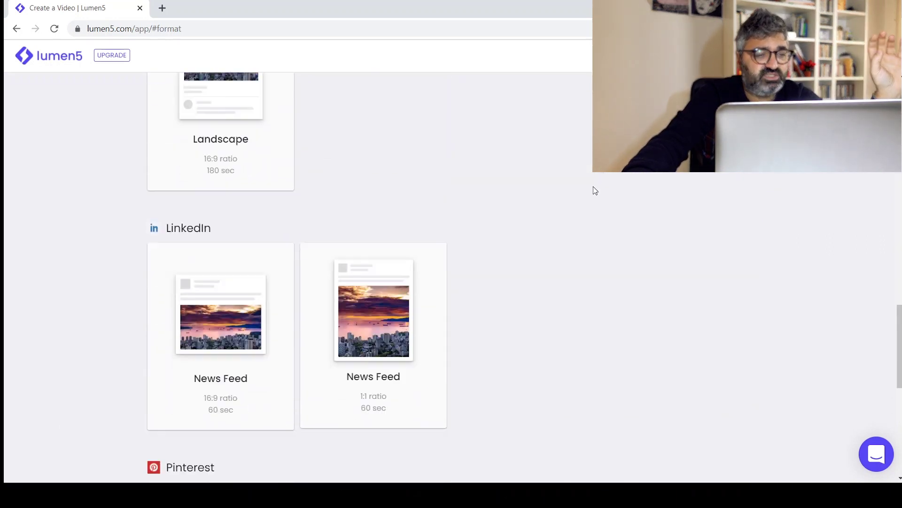
{"action": "scroll", "coordinate": [456, 191], "scroll_direction": "up", "scroll_amount": 3}
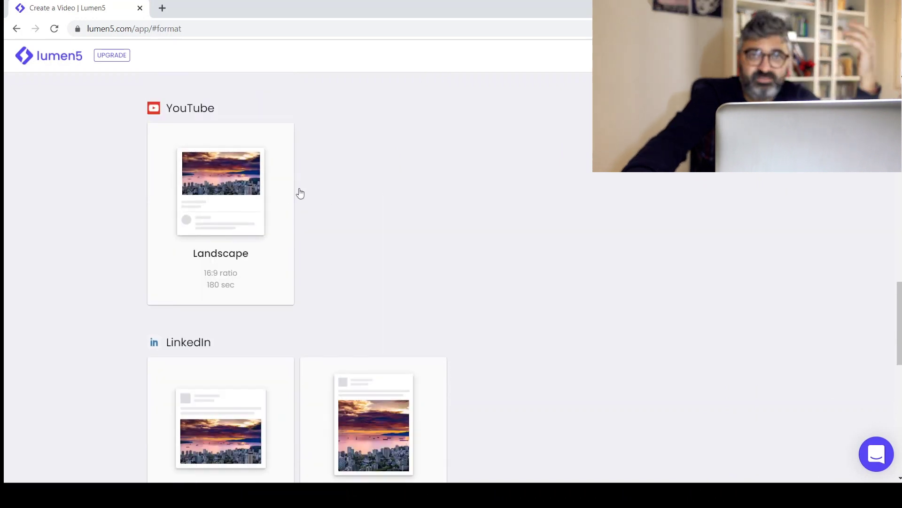
{"action": "scroll", "coordinate": [329, 202], "scroll_direction": "down", "scroll_amount": 1}
{"action": "scroll", "coordinate": [362, 209], "scroll_direction": "down", "scroll_amount": 9}
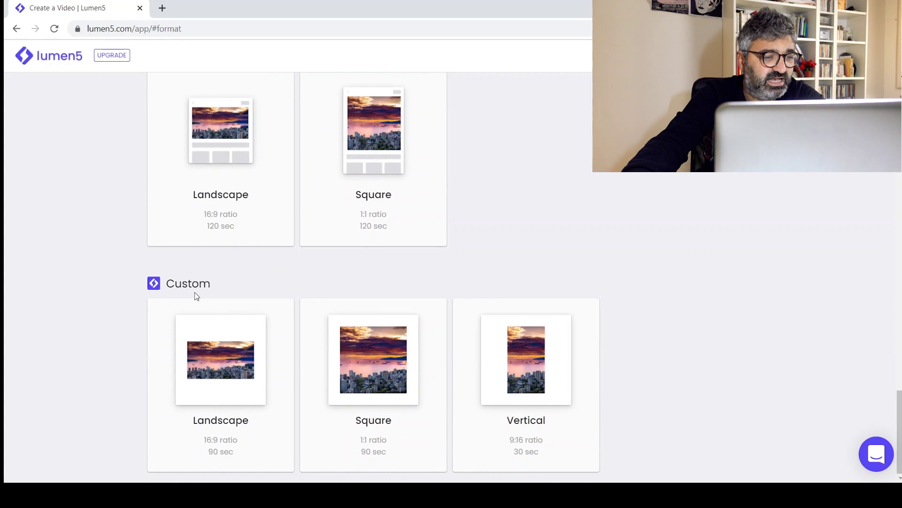
{"action": "left_click", "coordinate": [536, 348]}
- Expand the 2019 themes and apply the "Change the World" theme to the video
{"action": "scroll", "coordinate": [470, 263], "scroll_direction": "down", "scroll_amount": 3}
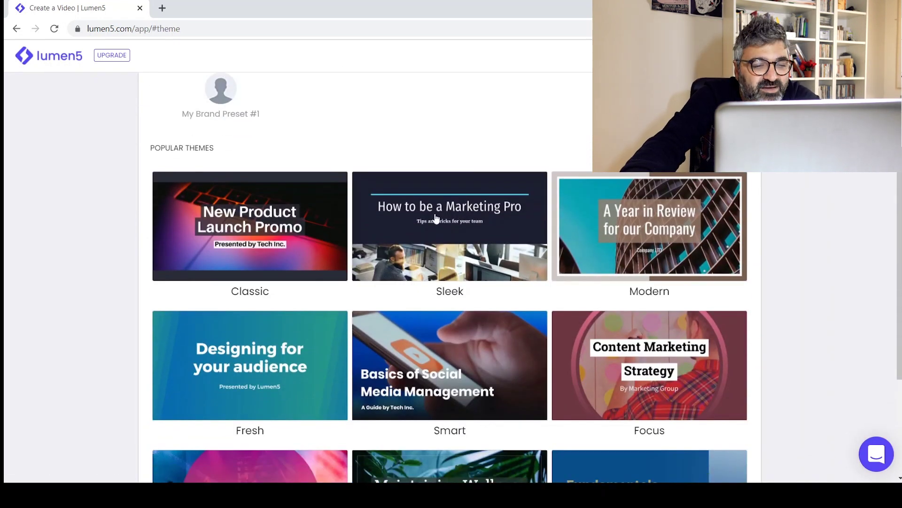
{"action": "scroll", "coordinate": [440, 218], "scroll_direction": "down", "scroll_amount": 3}
{"action": "scroll", "coordinate": [579, 369], "scroll_direction": "down", "scroll_amount": 2}
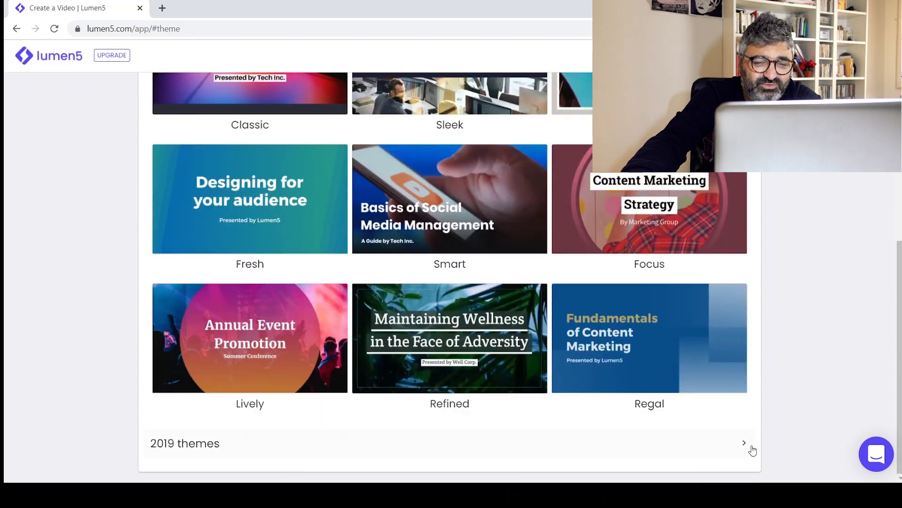
{"action": "left_click", "coordinate": [746, 446]}
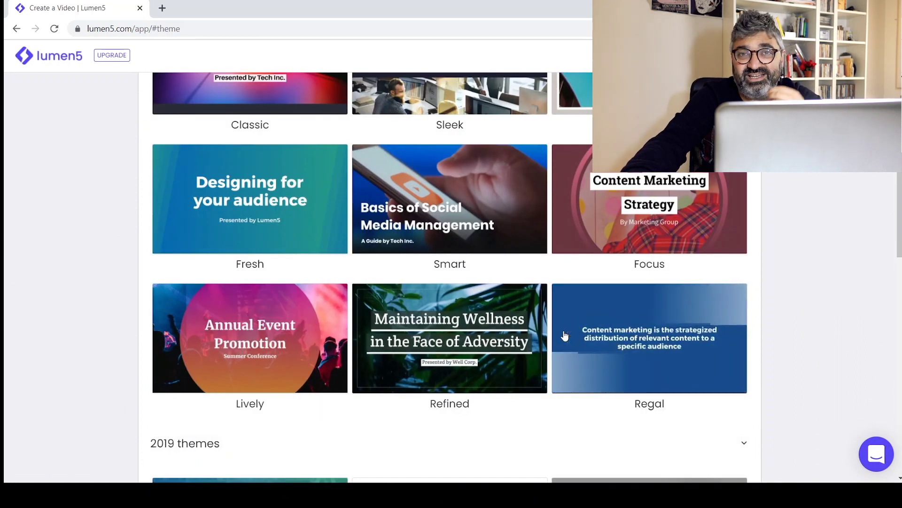
{"action": "scroll", "coordinate": [565, 336], "scroll_direction": "down", "scroll_amount": 7}
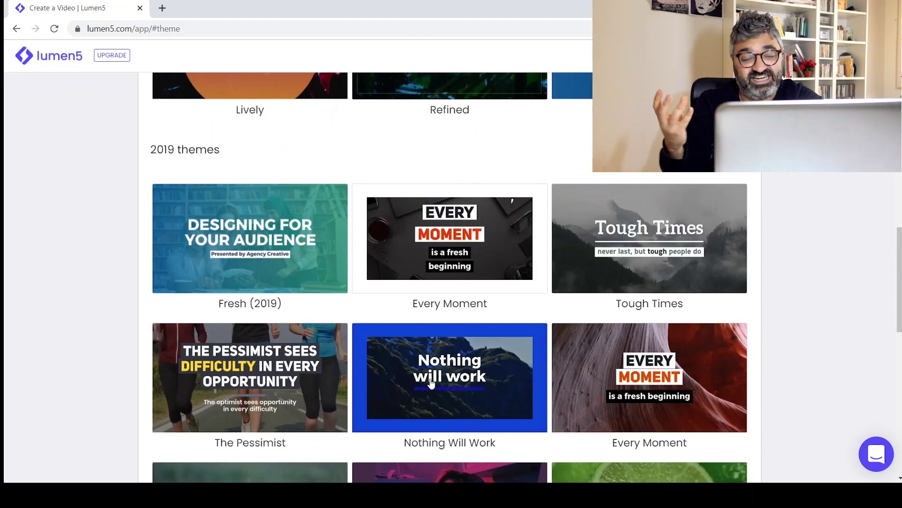
{"action": "scroll", "coordinate": [431, 383], "scroll_direction": "down", "scroll_amount": 1}
{"action": "scroll", "coordinate": [430, 383], "scroll_direction": "down", "scroll_amount": 5}
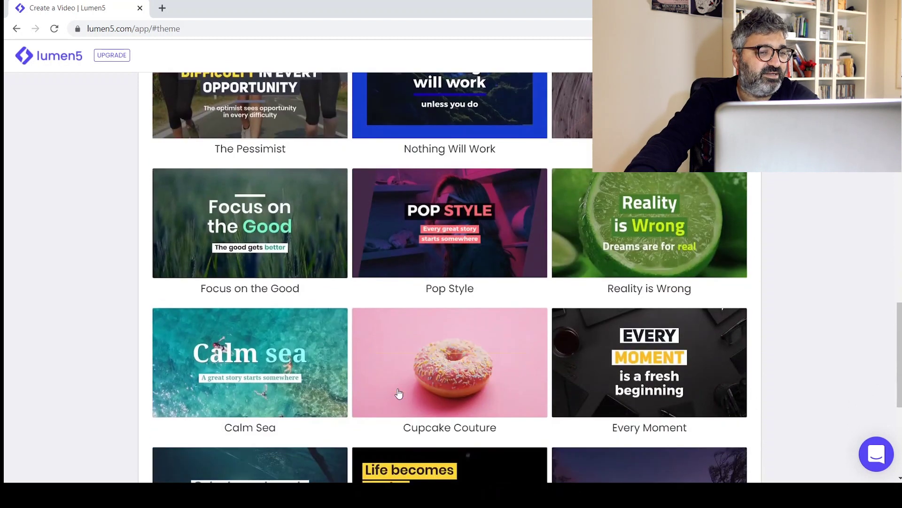
{"action": "scroll", "coordinate": [426, 383], "scroll_direction": "down", "scroll_amount": 2}
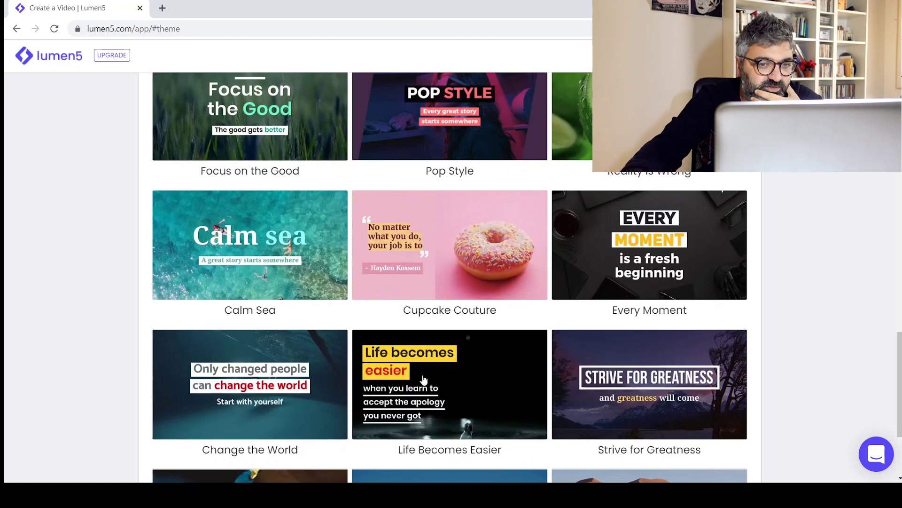
{"action": "scroll", "coordinate": [425, 381], "scroll_direction": "down", "scroll_amount": 3}
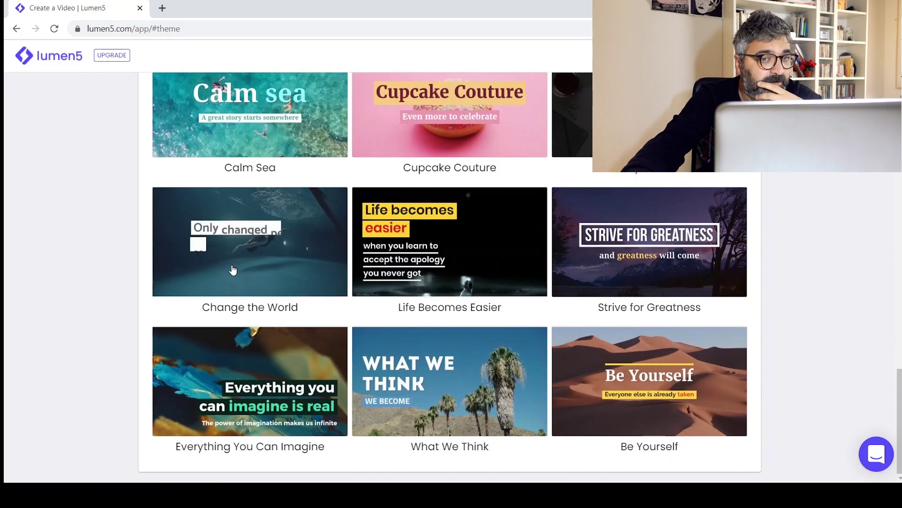
{"action": "left_click", "coordinate": [242, 230]}
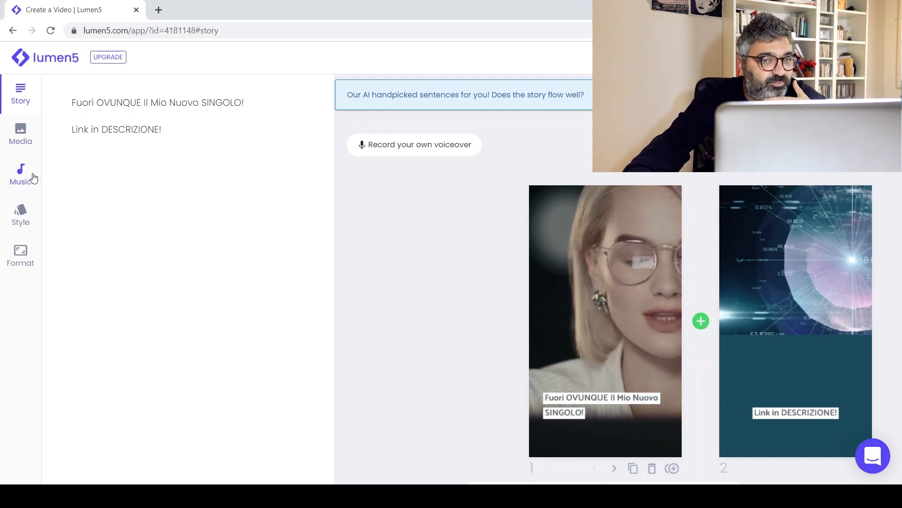
- Search the media library's photos and videos for "music"
{"action": "left_click", "coordinate": [21, 142]}
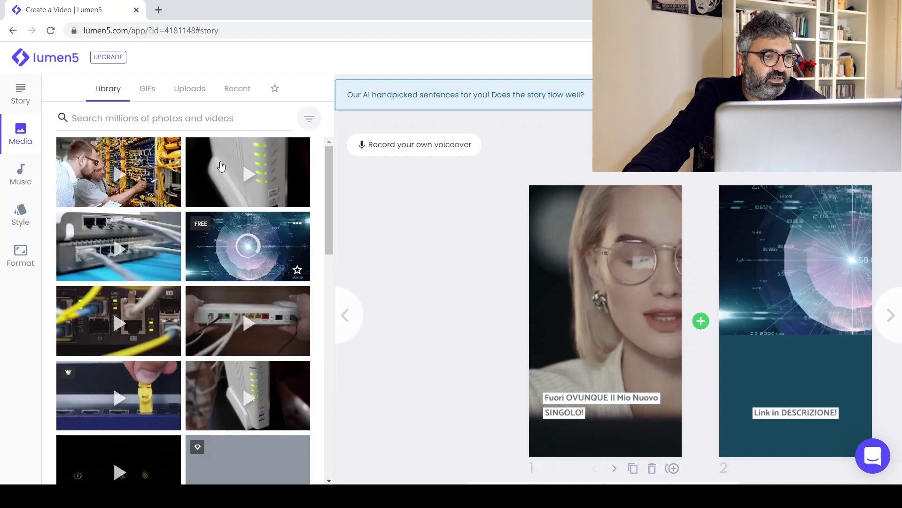
{"action": "left_click", "coordinate": [122, 113]}
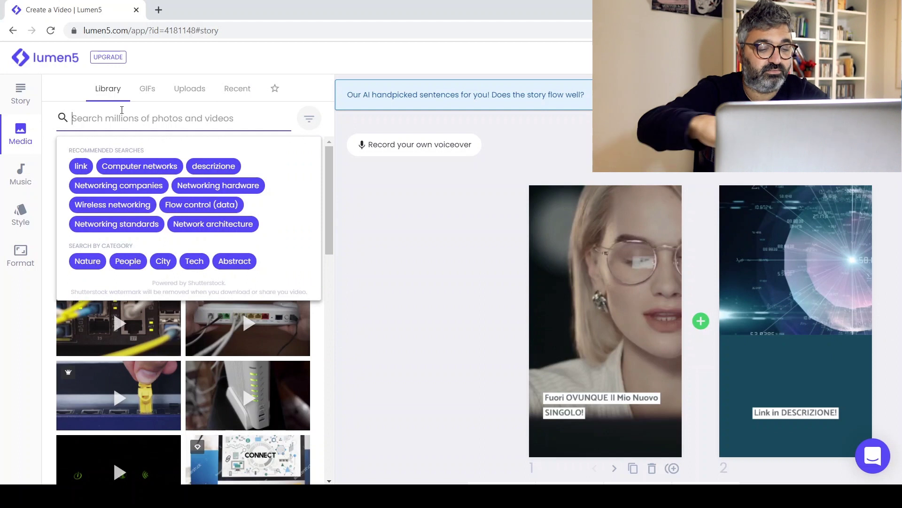
{"action": "type", "text": "musci"}
{"action": "key", "text": "BackSpace"}
{"action": "key", "text": "BackSpace"}
{"action": "type", "text": "ic"}
{"action": "key", "text": "ctrl+a"}
{"action": "type", "text": "music"}
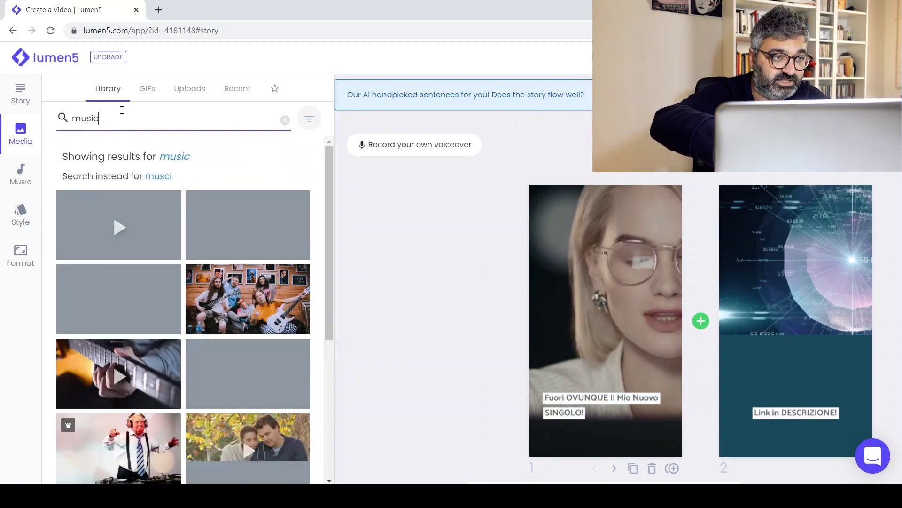